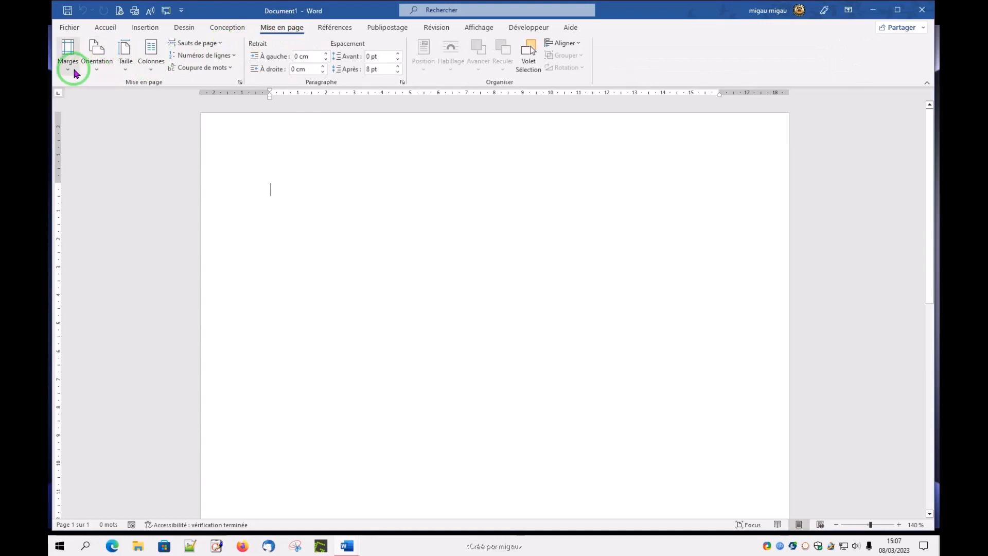
# Step: Set the page margins to Étroites (1,27 cm on all sides) and apply a light orange theme page colour
pyautogui.click(70, 64)
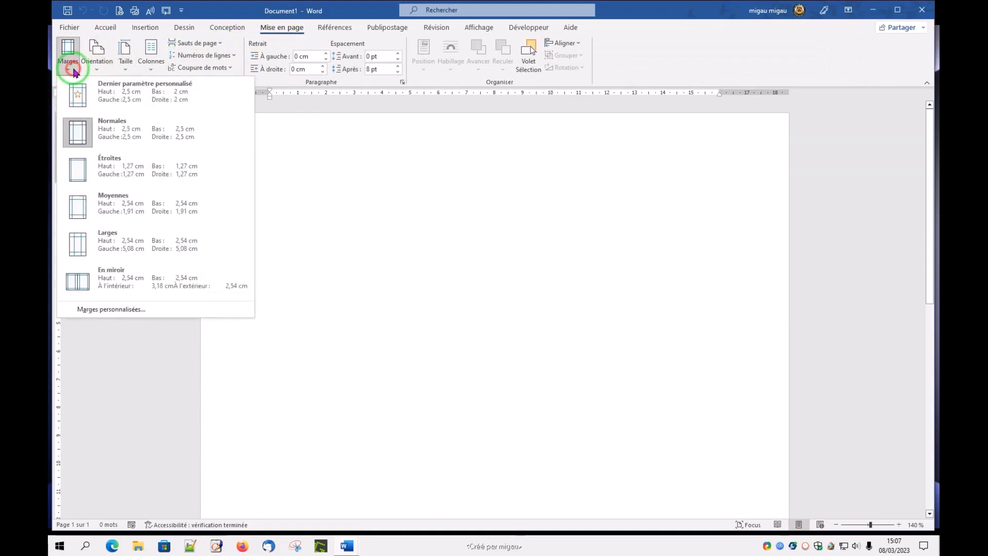
pyautogui.click(132, 174)
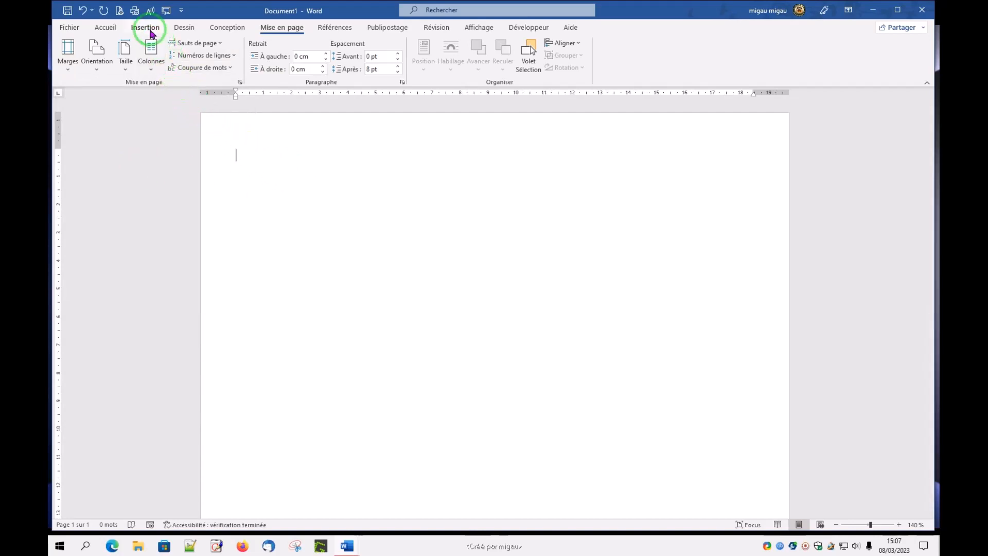
pyautogui.click(105, 29)
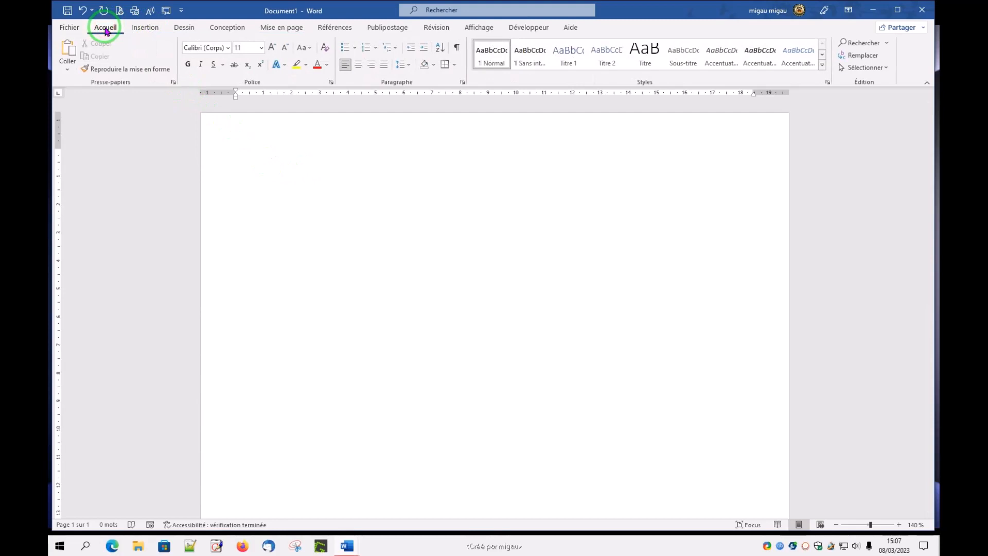
pyautogui.click(132, 30)
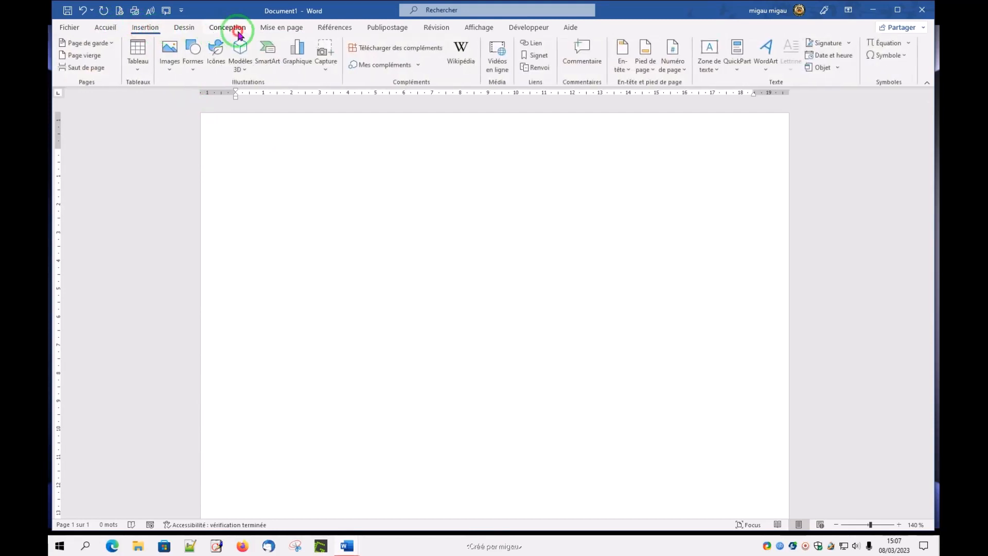
pyautogui.click(232, 31)
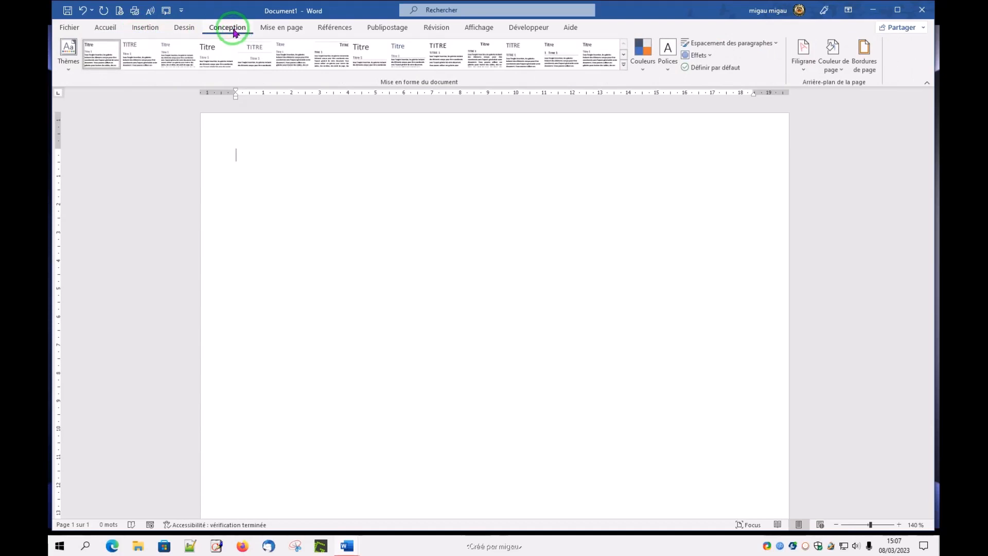
pyautogui.click(844, 71)
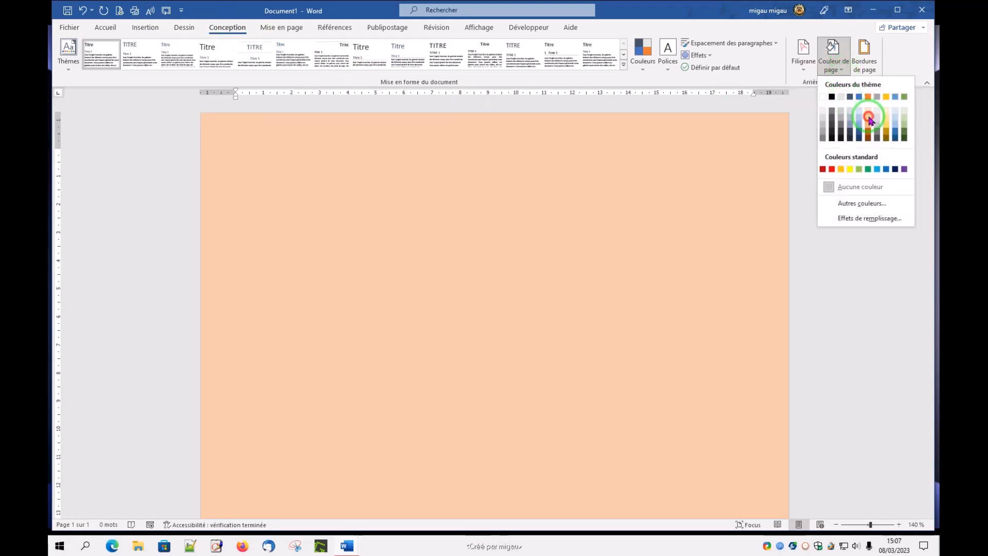
pyautogui.click(868, 120)
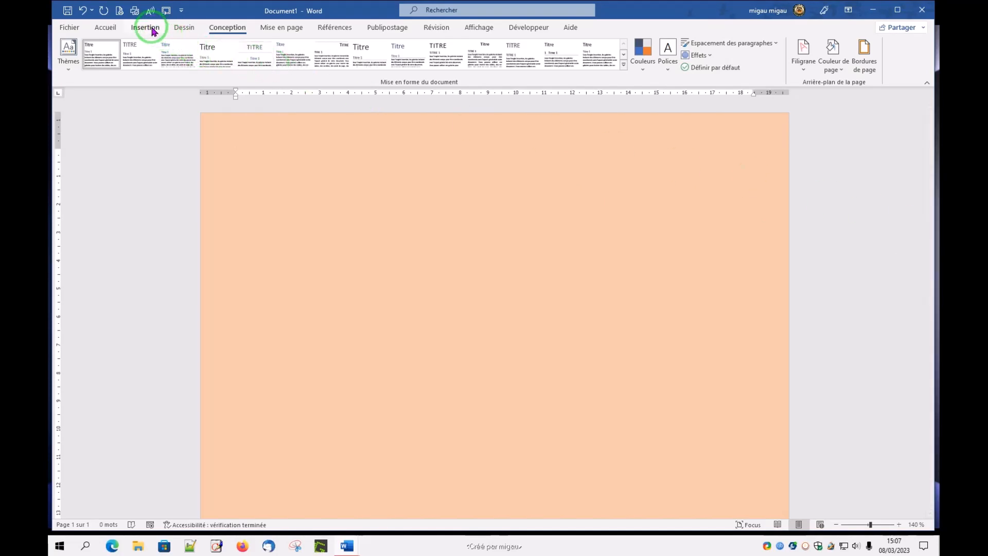
# Step: Start a label mail merge using the Microsoft supplier and the second Taille européenne business card, 5,5 cm high by 8,5 cm wide
pyautogui.click(388, 29)
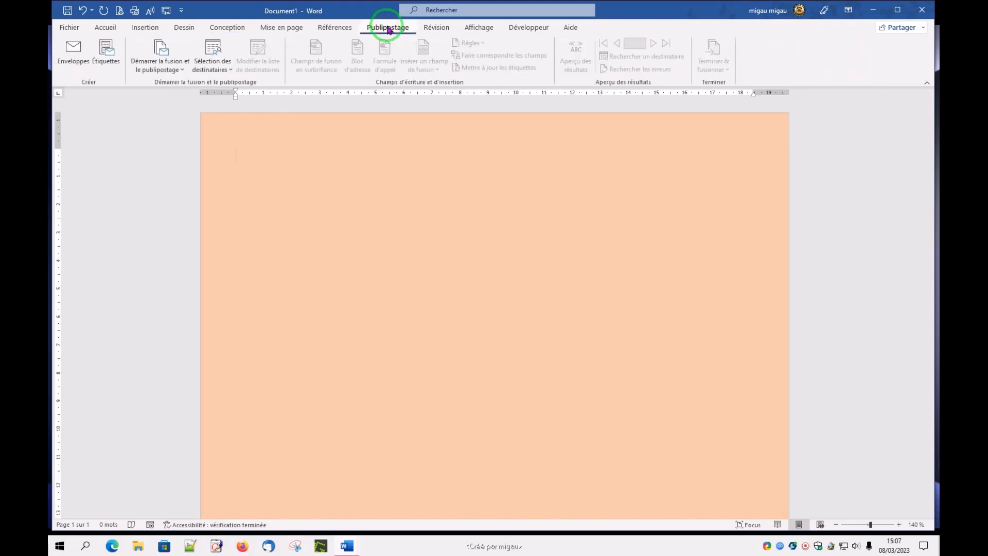
pyautogui.click(166, 65)
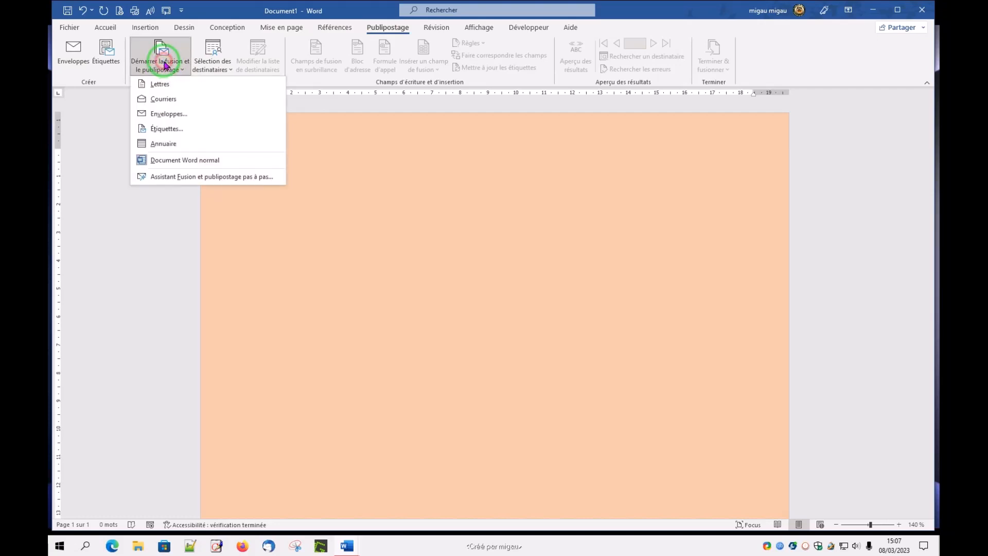
pyautogui.click(163, 131)
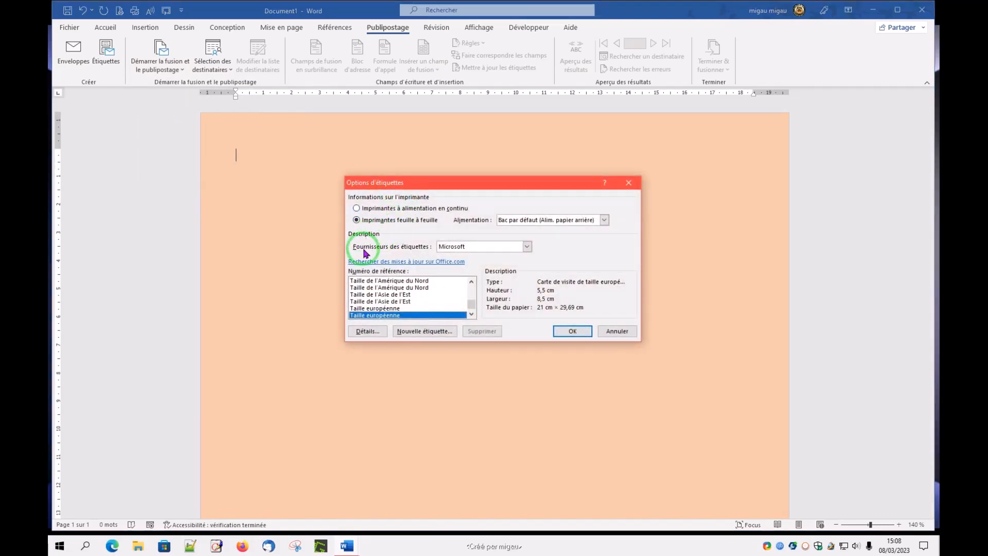
pyautogui.click(527, 247)
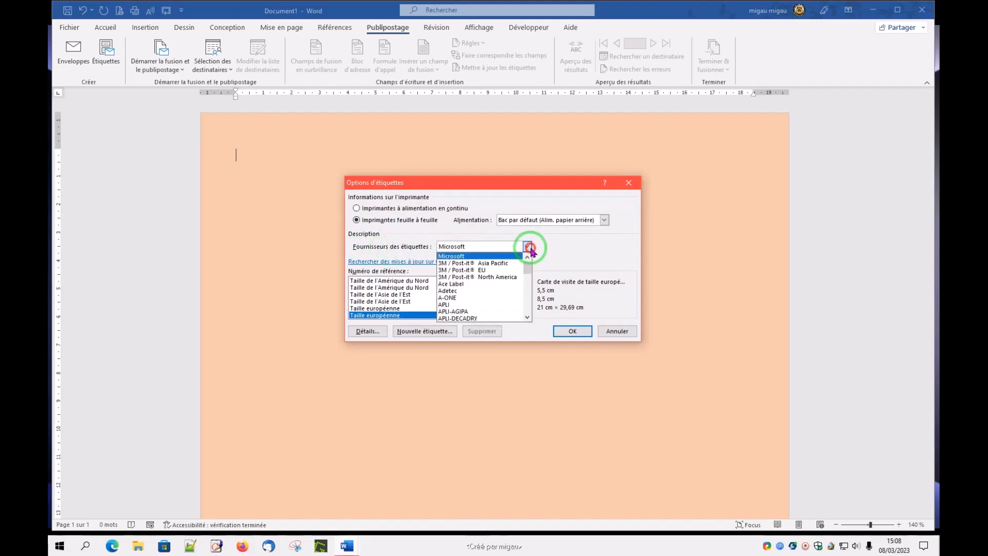
pyautogui.click(466, 255)
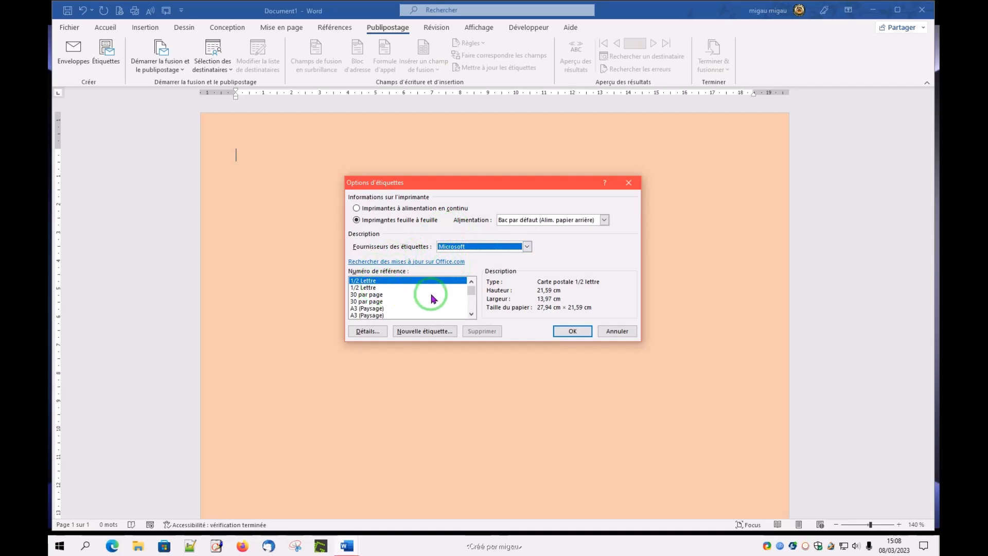
pyautogui.moveTo(472, 293); pyautogui.dragTo(473, 308)
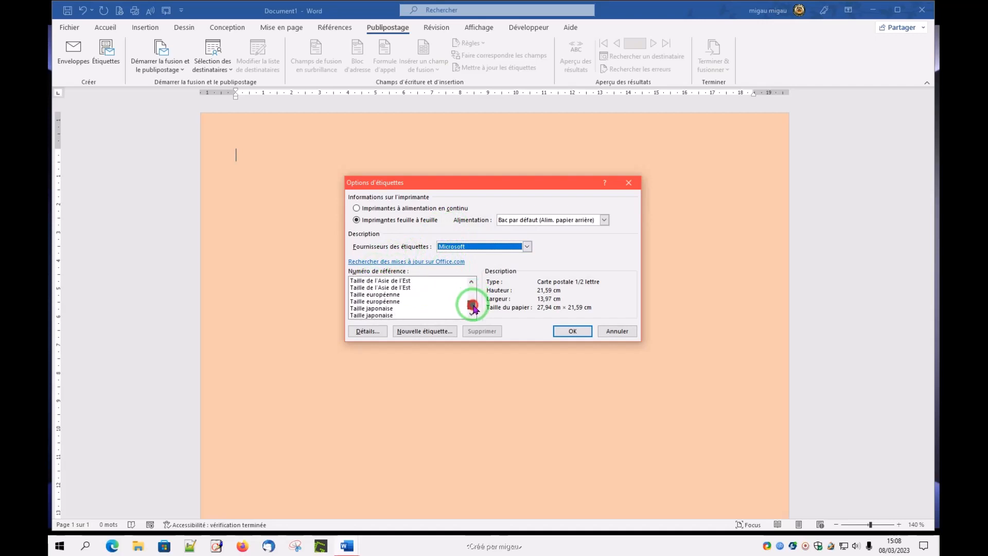
pyautogui.click(391, 301)
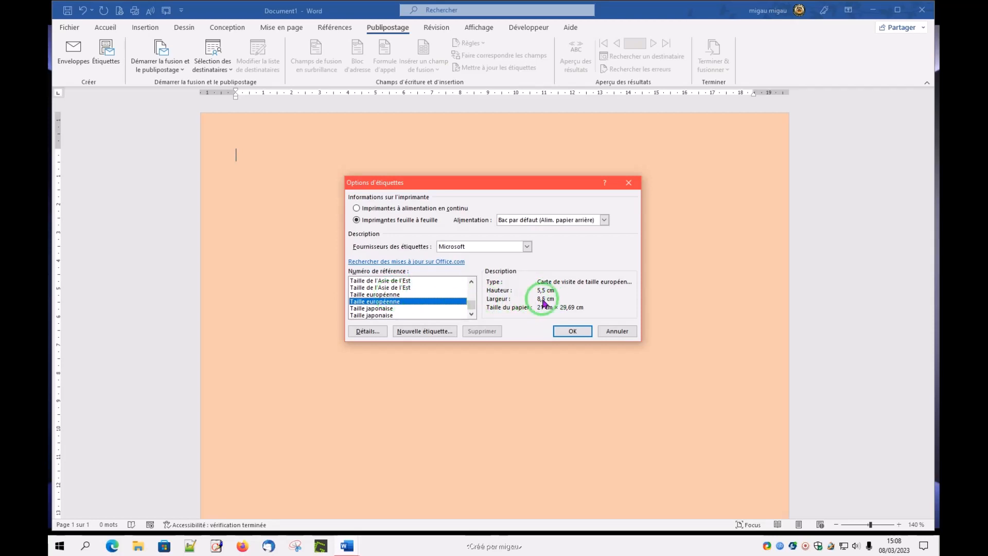
pyautogui.click(573, 330)
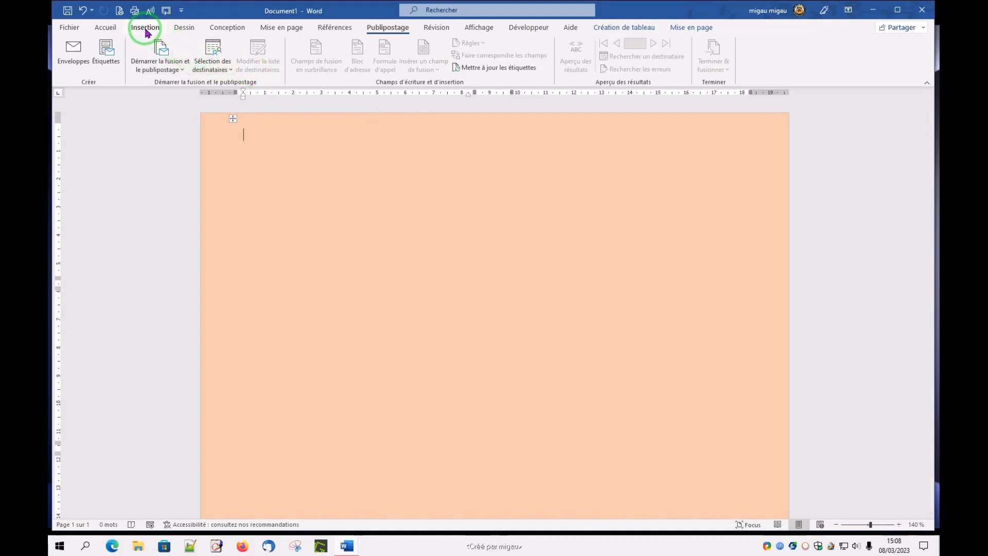
# Step: Apply borders of type Tous with a 1 ½ pt line width to the whole label table
pyautogui.click(102, 31)
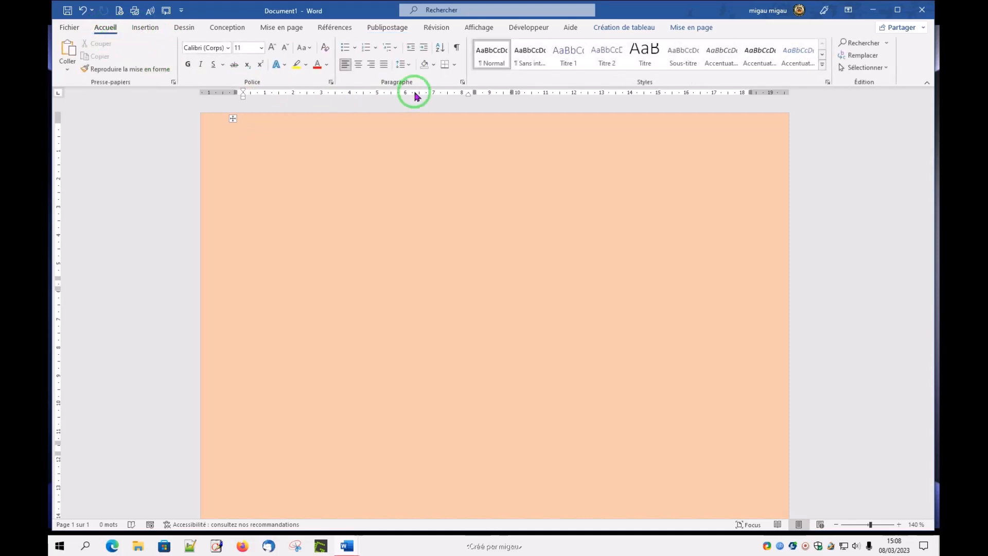
pyautogui.click(455, 68)
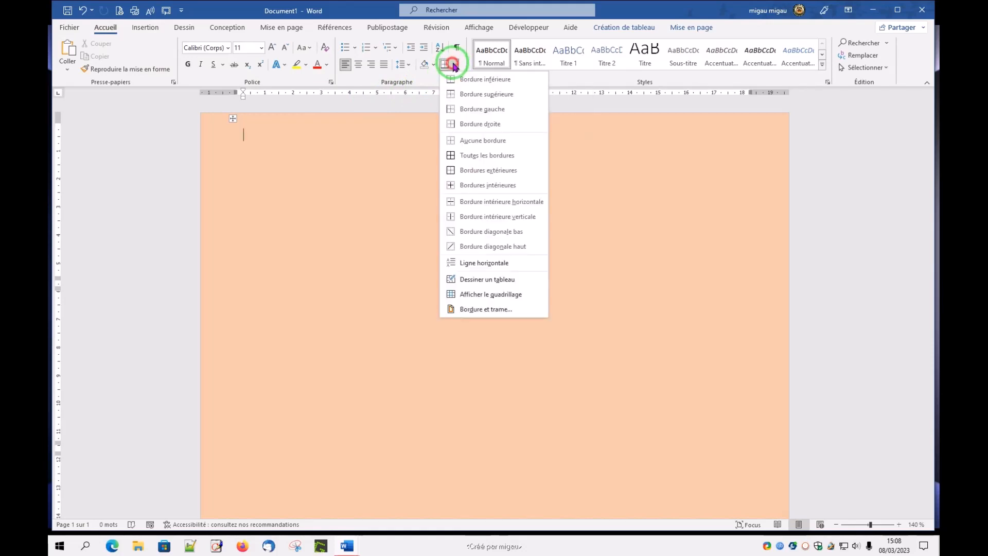
pyautogui.click(472, 310)
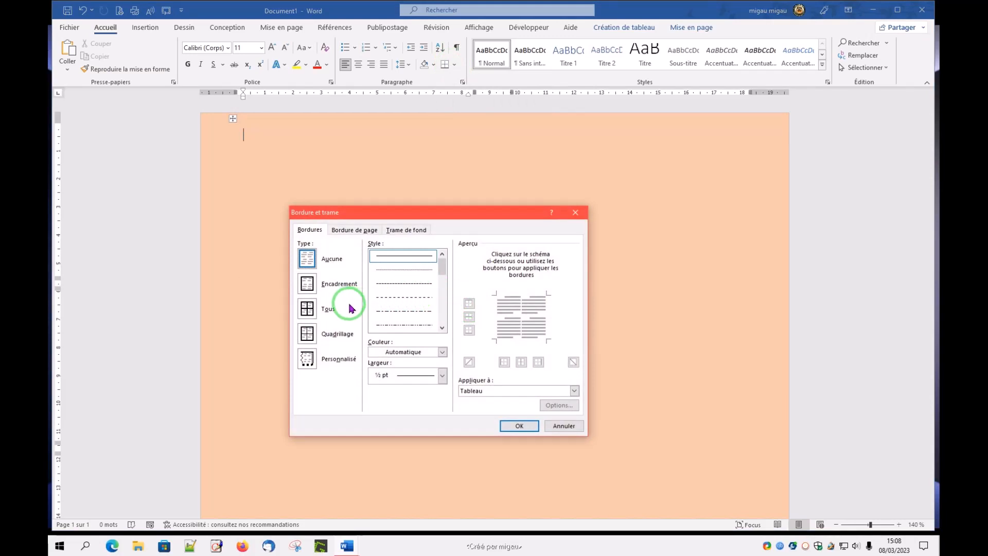
pyautogui.click(307, 308)
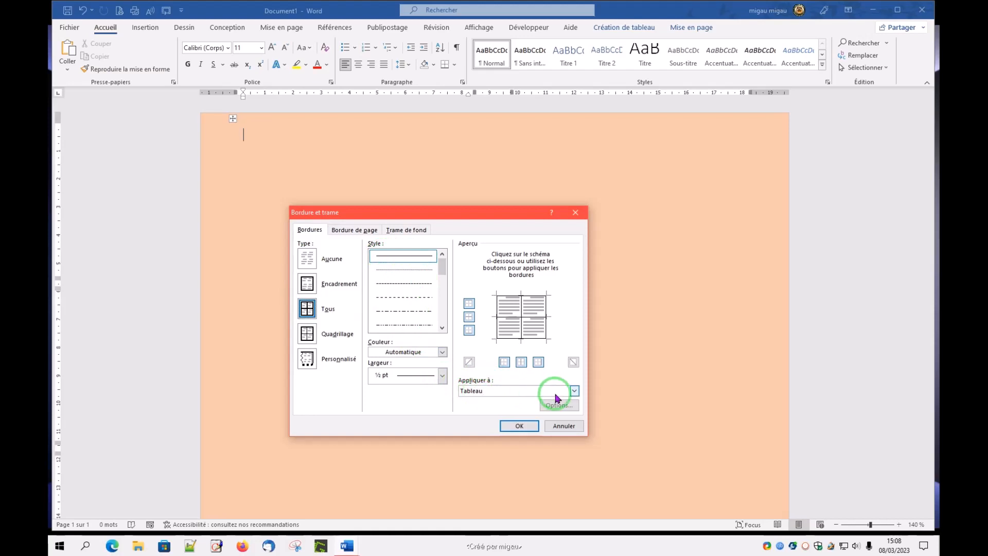
pyautogui.click(574, 391)
pyautogui.click(479, 414)
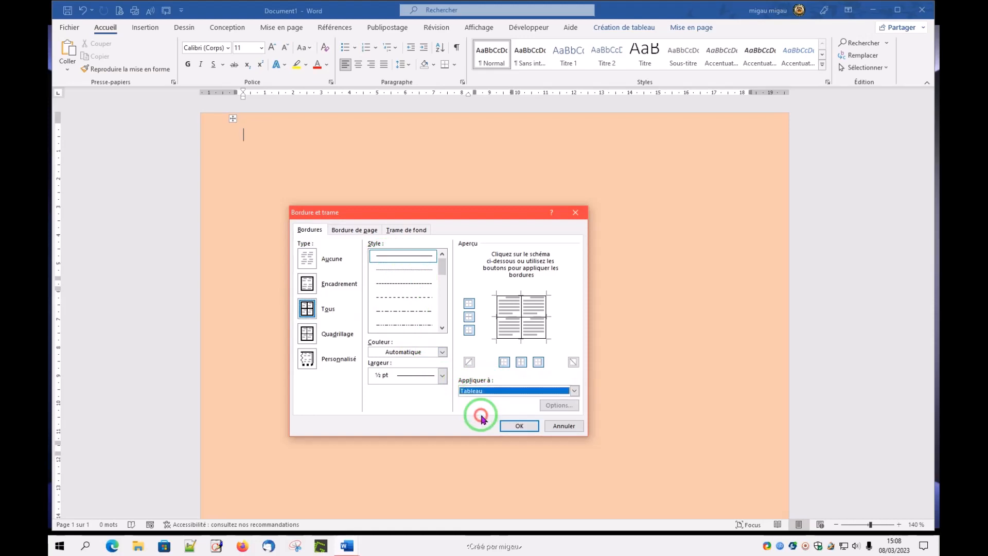
pyautogui.click(441, 375)
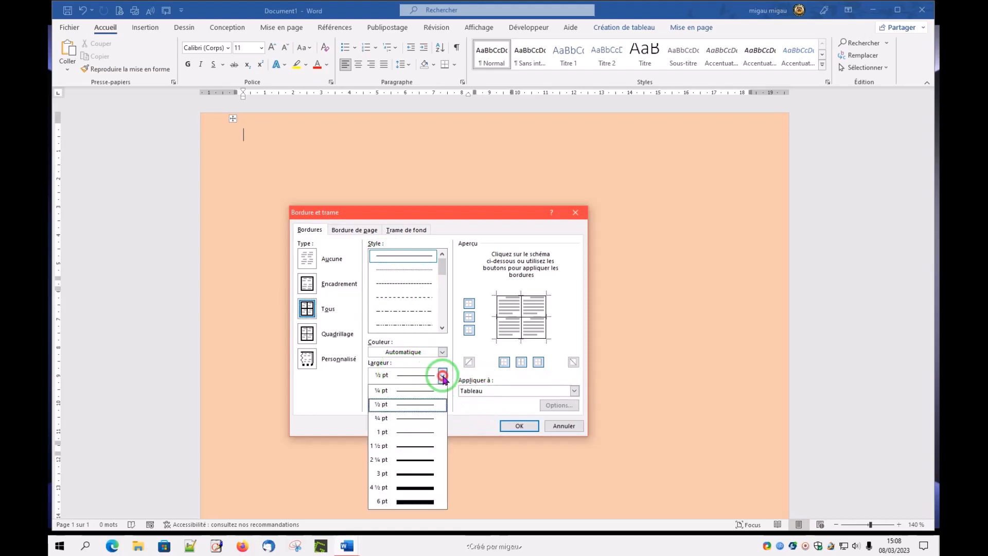
pyautogui.click(408, 446)
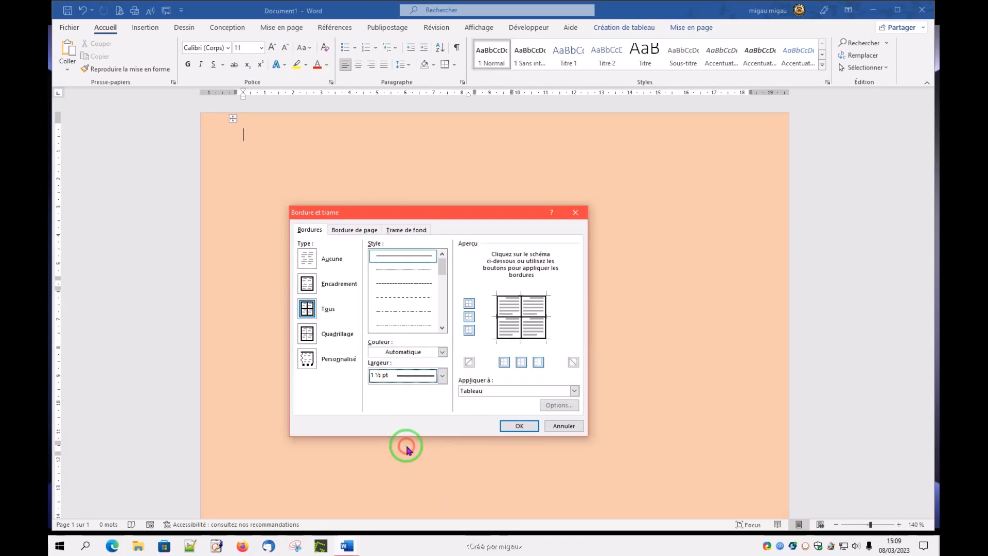
pyautogui.click(519, 426)
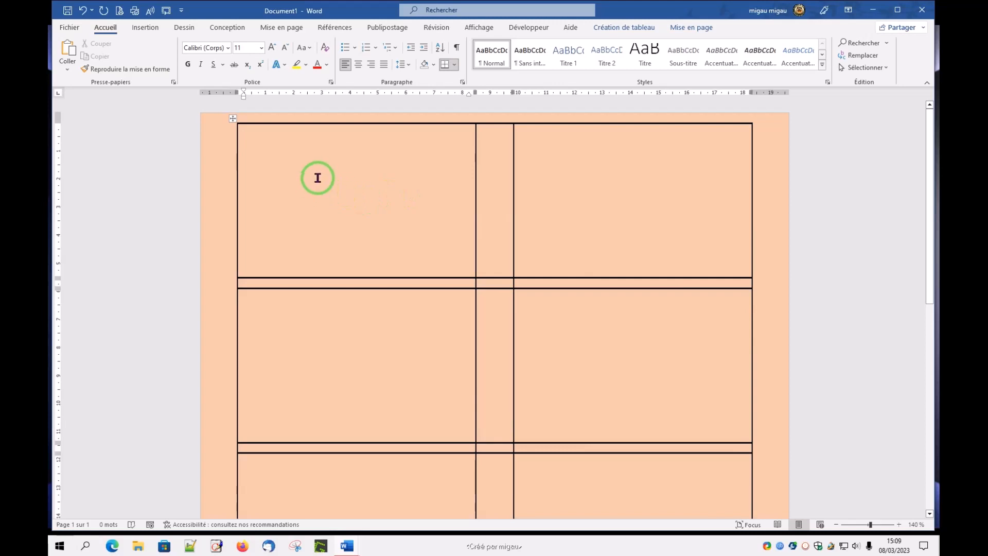
# Step: Insert the picture yamaha10.jpg from Documents > 01_Tessallis > Word > Decoration into the first card cell
pyautogui.click(146, 29)
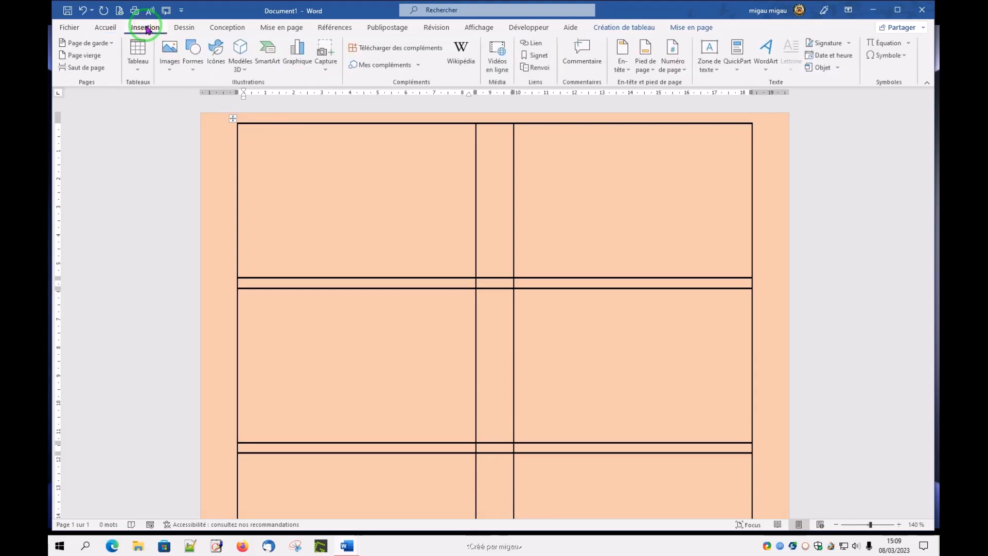
pyautogui.click(169, 72)
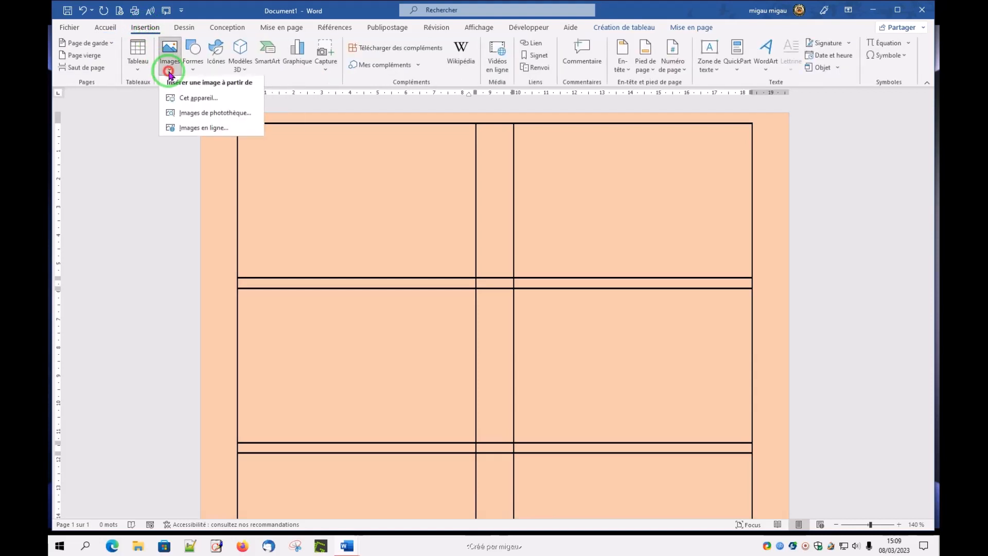
pyautogui.click(190, 101)
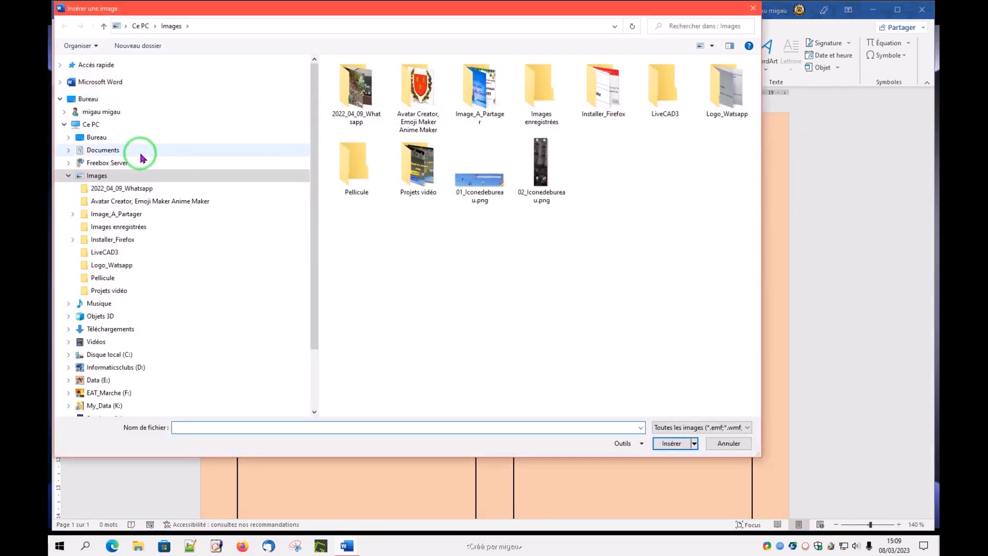
pyautogui.click(69, 151)
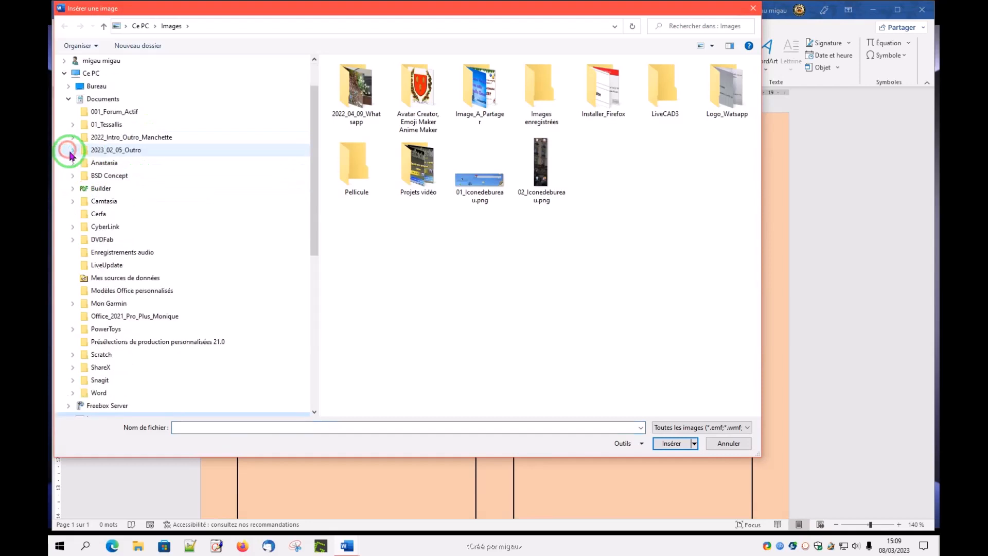
pyautogui.click(73, 126)
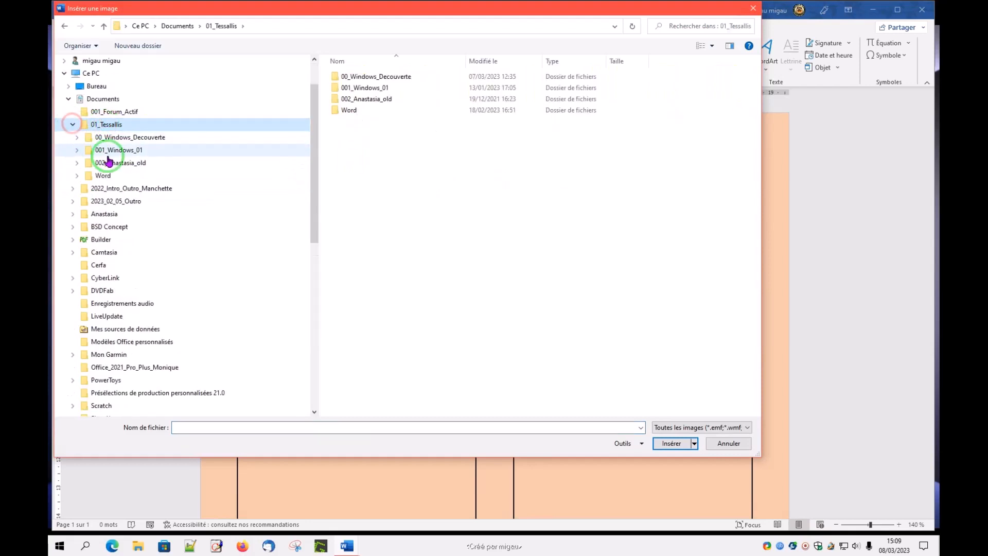
pyautogui.click(73, 177)
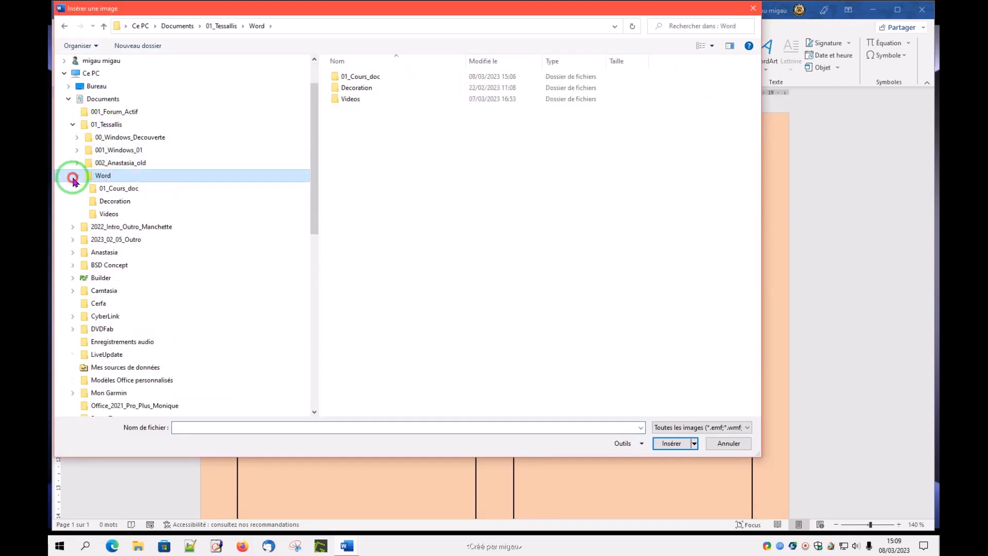
pyautogui.click(103, 201)
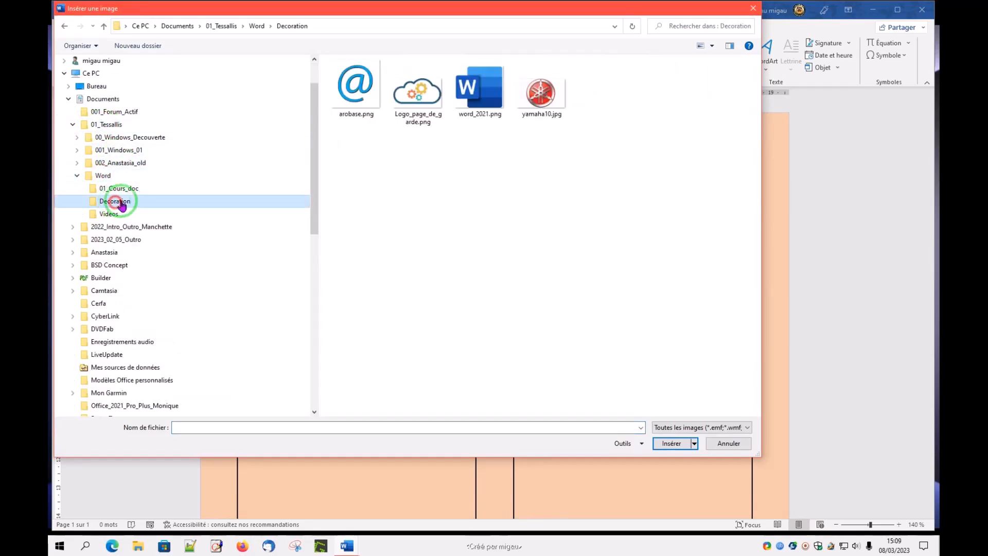
pyautogui.click(540, 98)
pyautogui.click(667, 444)
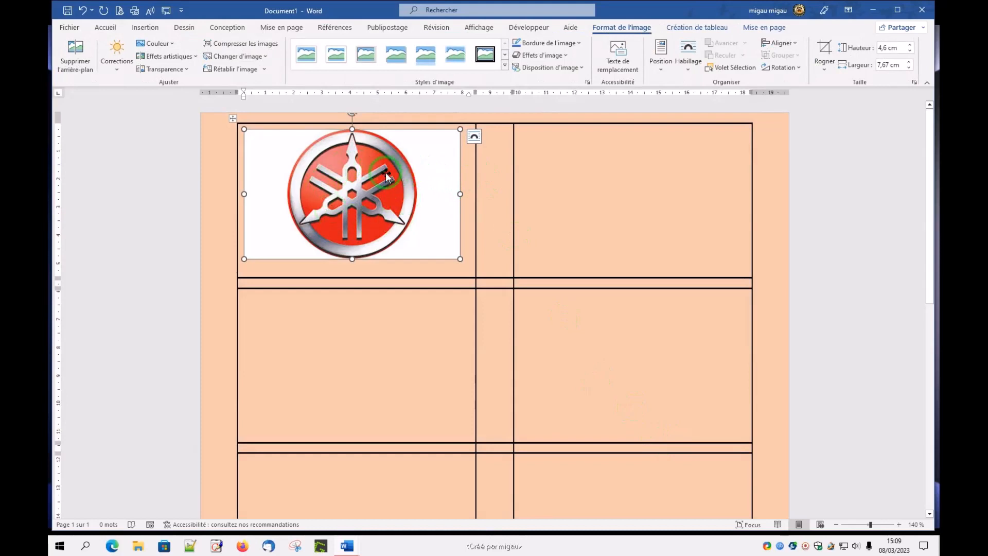
# Step: Remove the logo picture's background, keeping the automatic selection, and set its text wrapping to Derrière le texte
pyautogui.click(78, 69)
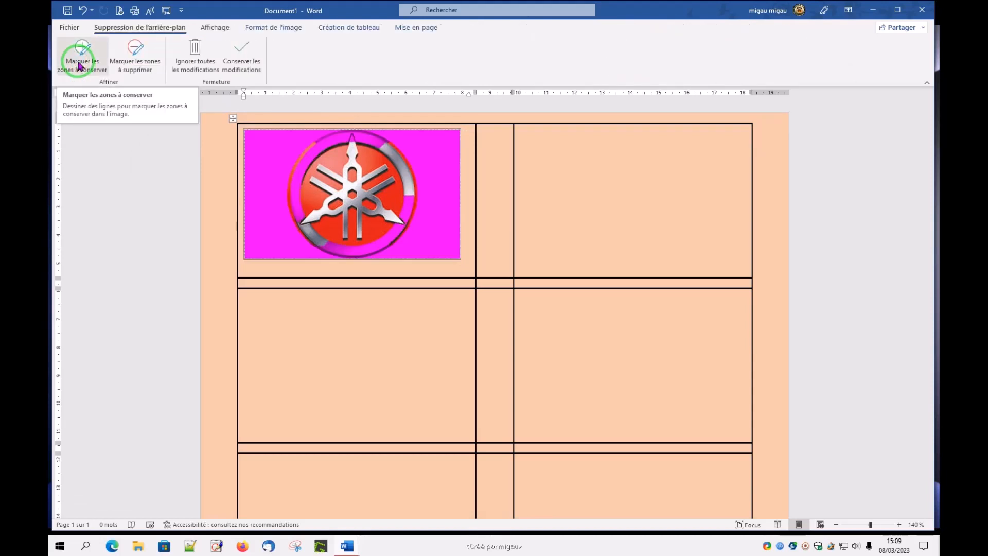
pyautogui.click(248, 64)
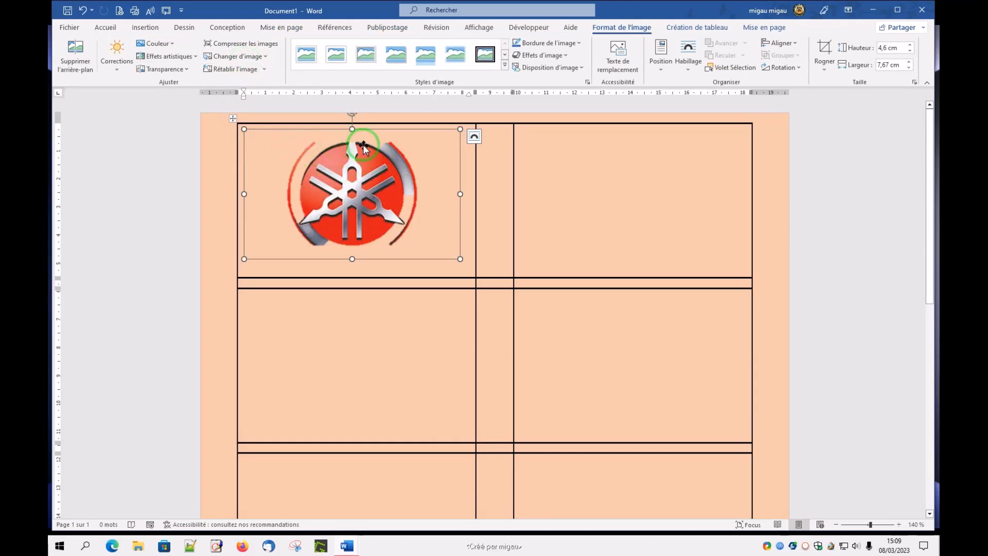
pyautogui.click(474, 137)
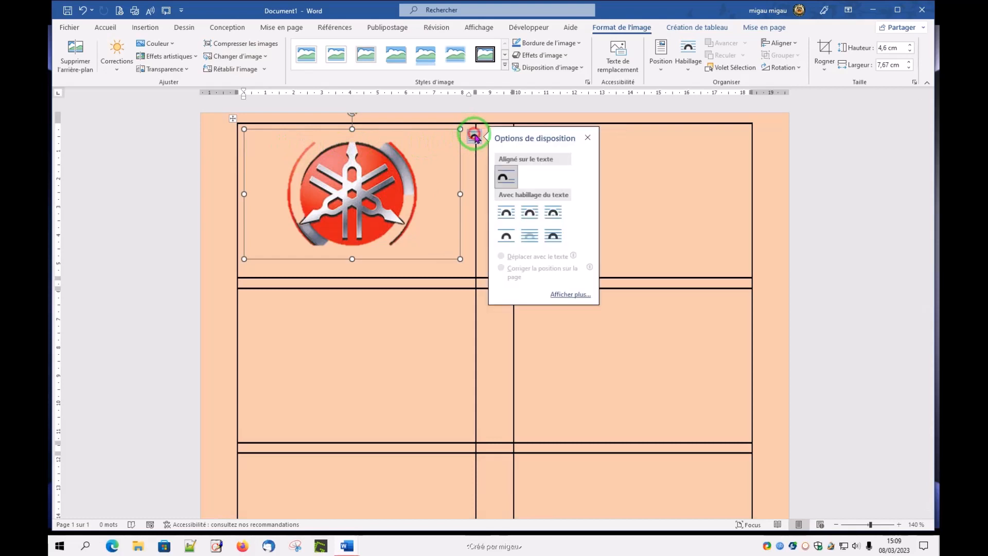
pyautogui.click(529, 236)
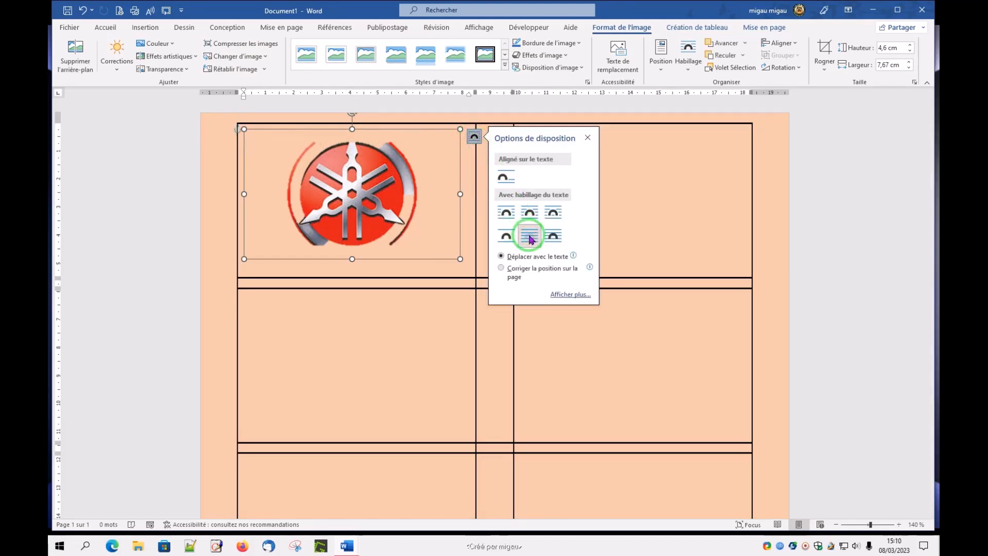
# Step: Shrink the logo to about 1,46 cm high by 2,43 cm wide and nudge it closer to the first card's upper-left corner
pyautogui.moveTo(459, 259); pyautogui.dragTo(295, 165)
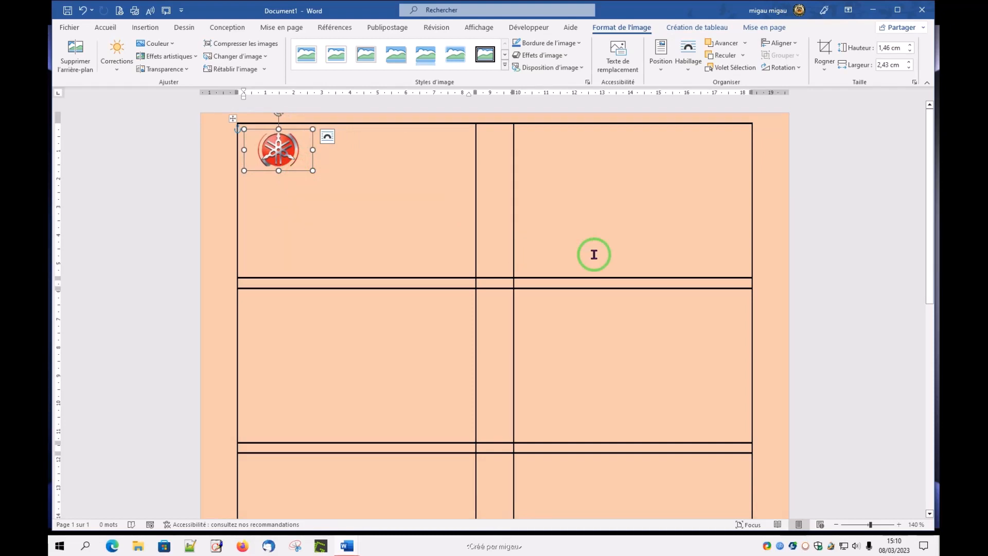
pyautogui.press('Left')
pyautogui.press('Left')
pyautogui.press('Left')
pyautogui.press('Left')
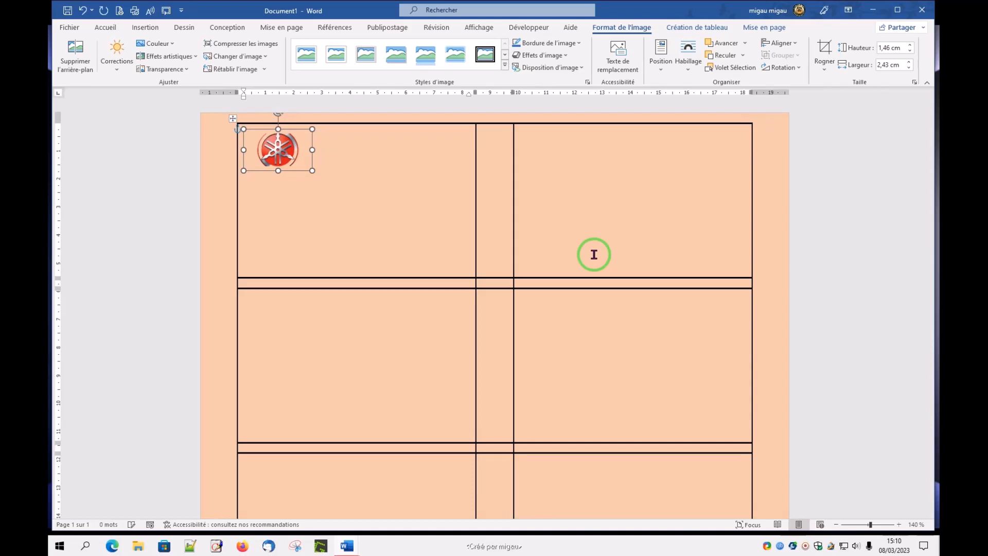
pyautogui.press('Left')
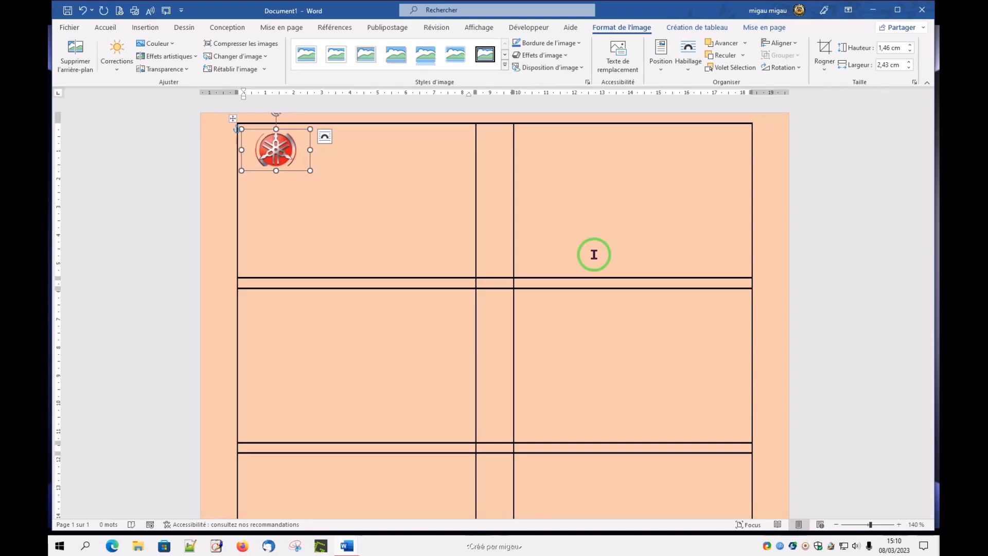
pyautogui.press('Up')
pyautogui.press('Up')
pyautogui.press('Up')
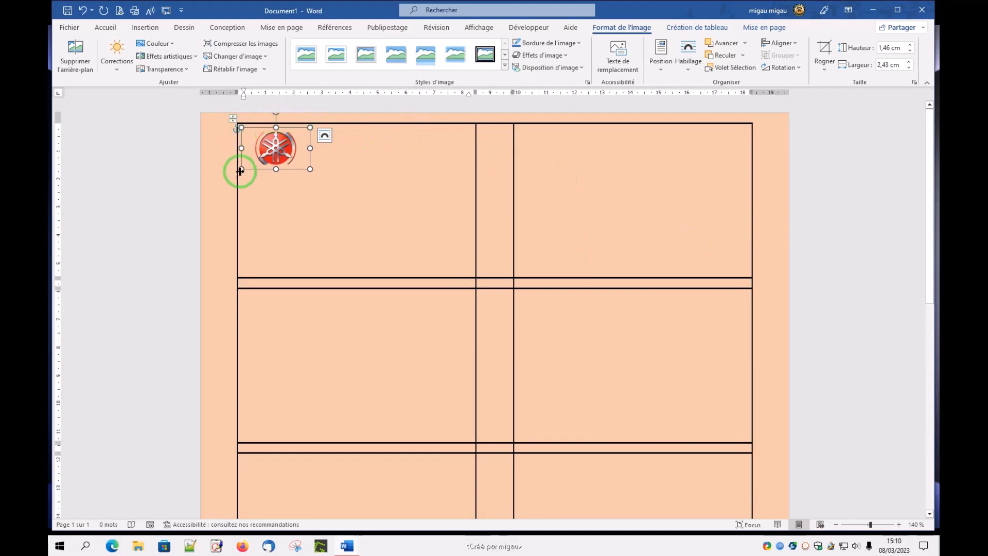
pyautogui.click(342, 219)
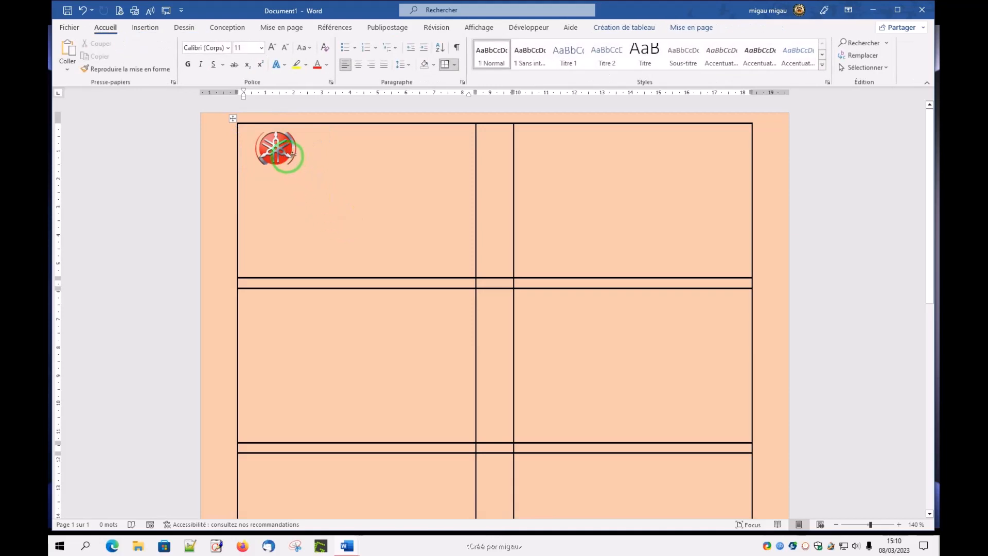
# Step: Draw a text box about 1 cm high by 5,78 cm wide beside the logo and enter "Informatics Clubs" in it
pyautogui.click(144, 31)
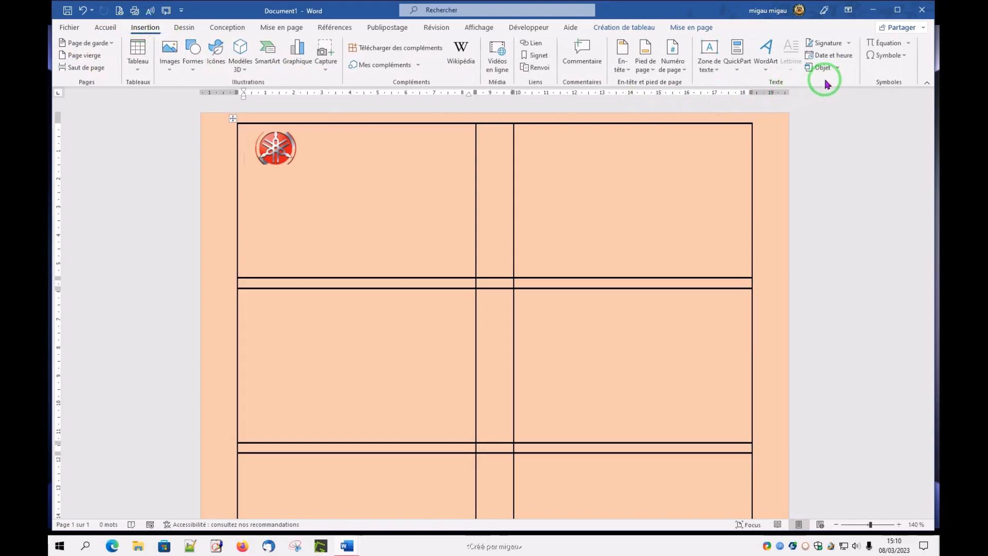
pyautogui.click(715, 72)
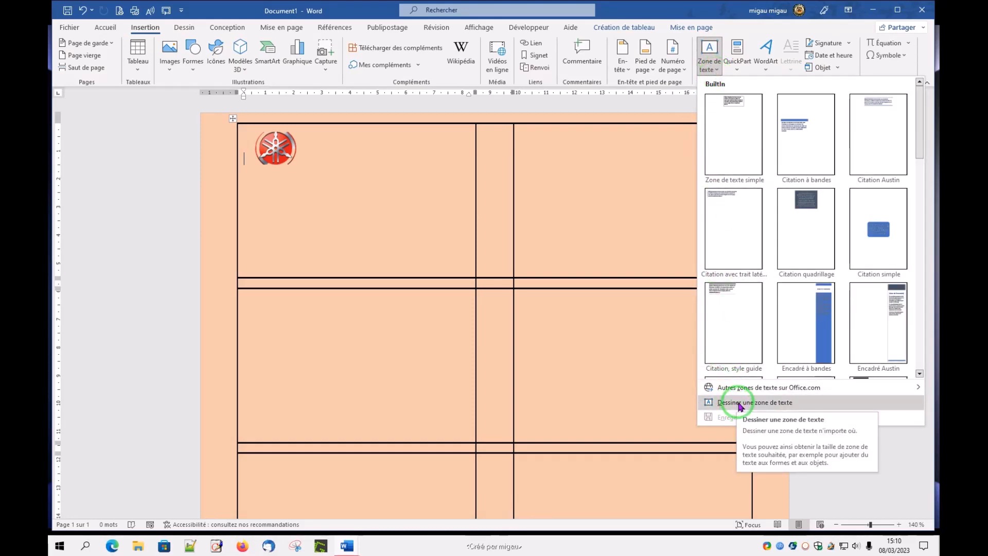
pyautogui.click(739, 403)
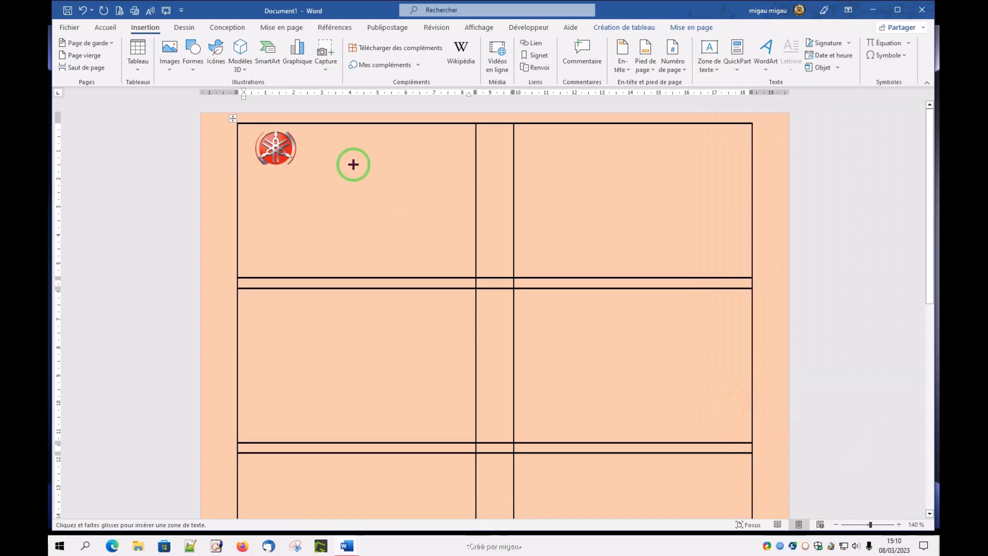
pyautogui.moveTo(310, 140)
pyautogui.mouseDown()
pyautogui.moveTo(362, 177)
pyautogui.moveTo(472, 168)
pyautogui.mouseUp()
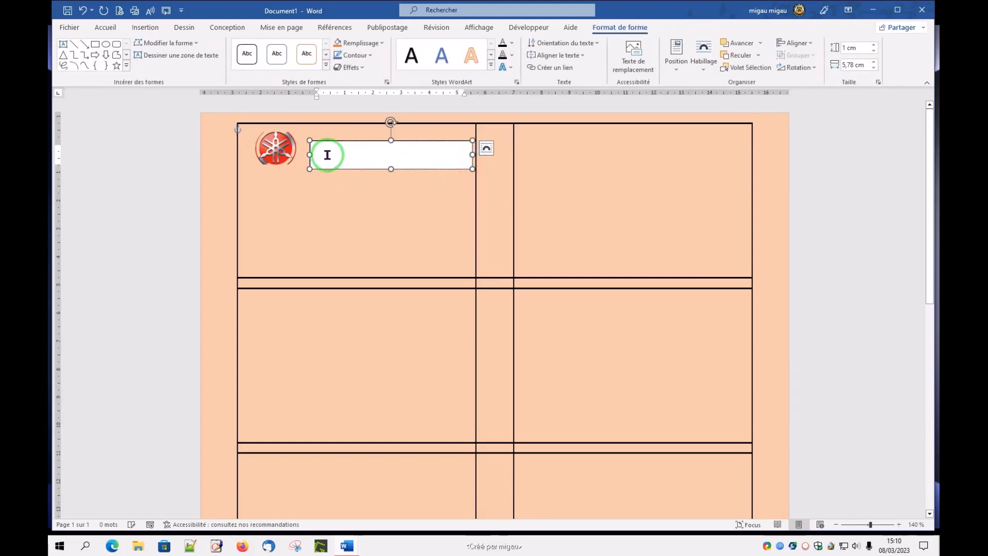
pyautogui.write('Informatics Clubs')
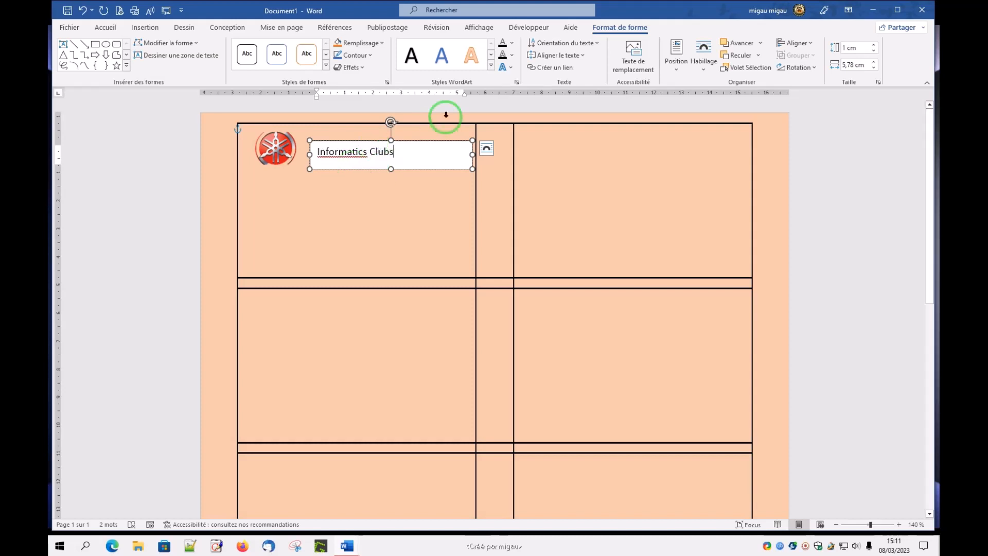
# Step: Format the "Informatics Clubs" text as bold, standard dark red and 14 pt
pyautogui.moveTo(406, 152); pyautogui.dragTo(311, 152)
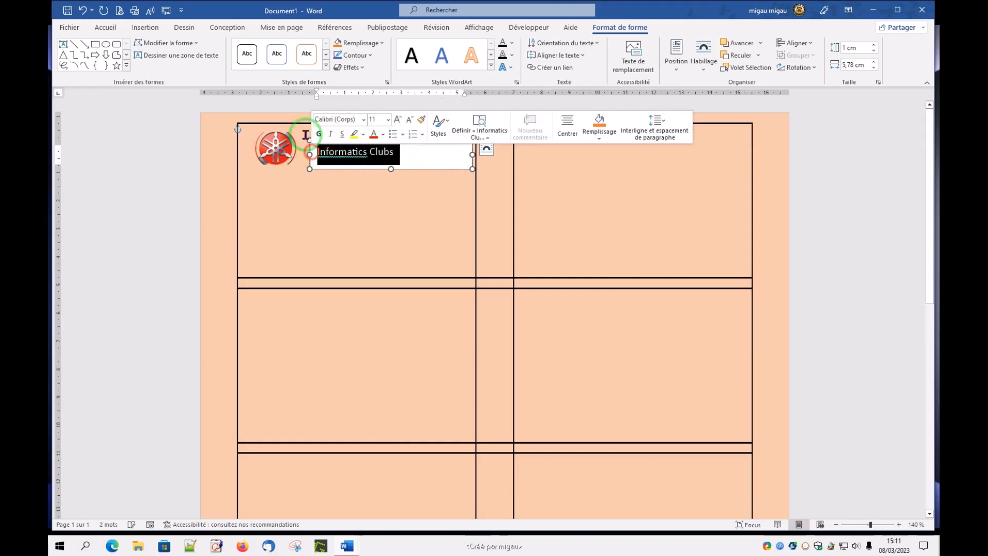
pyautogui.click(114, 31)
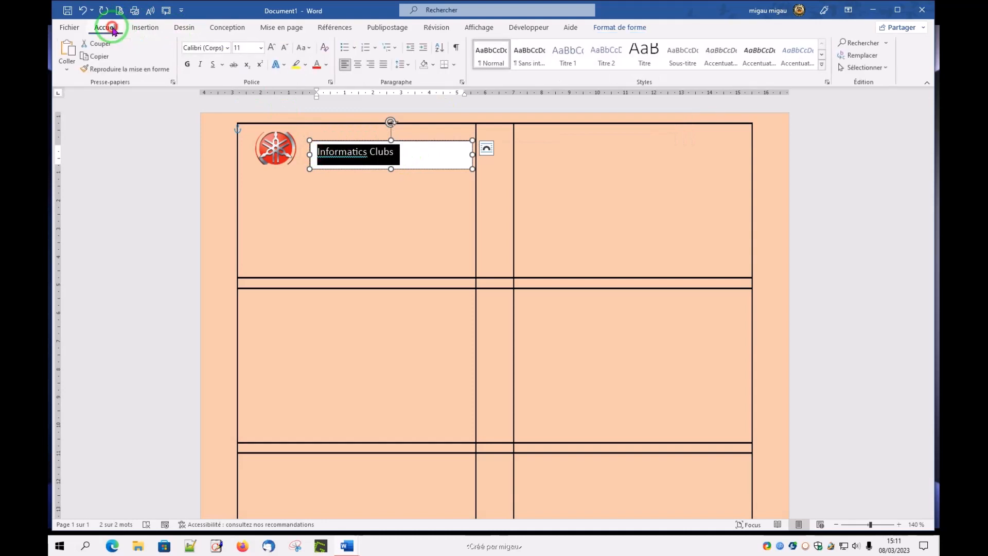
pyautogui.click(188, 65)
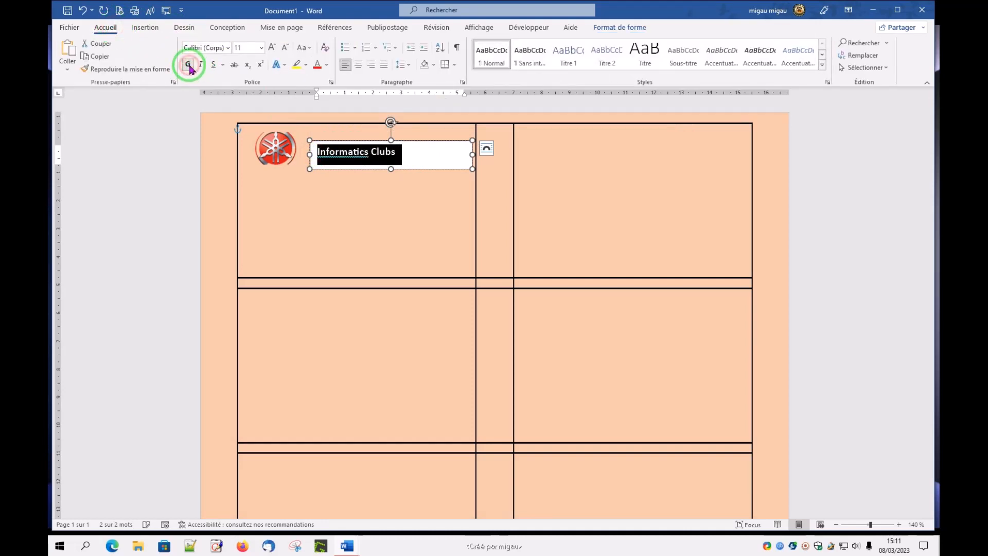
pyautogui.click(326, 66)
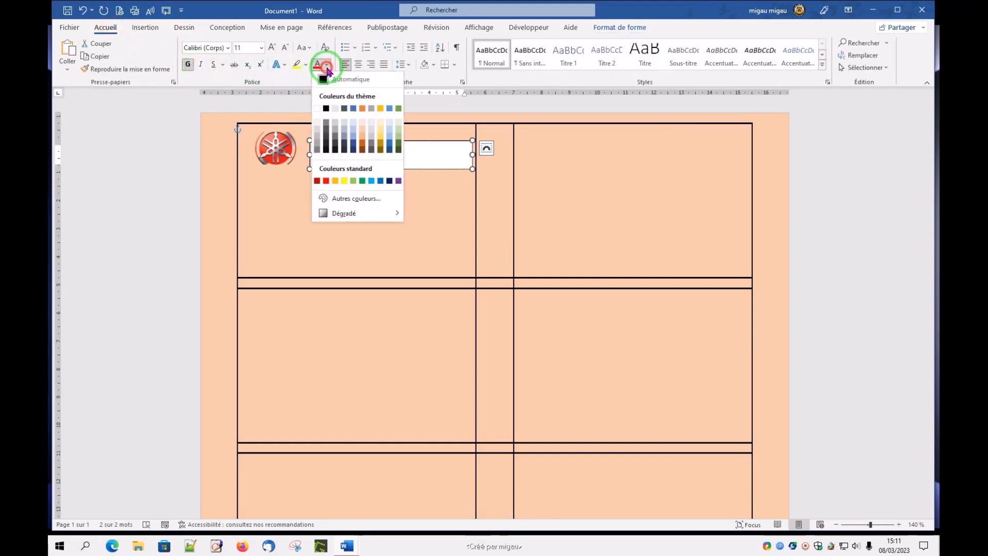
pyautogui.click(317, 181)
pyautogui.click(273, 48)
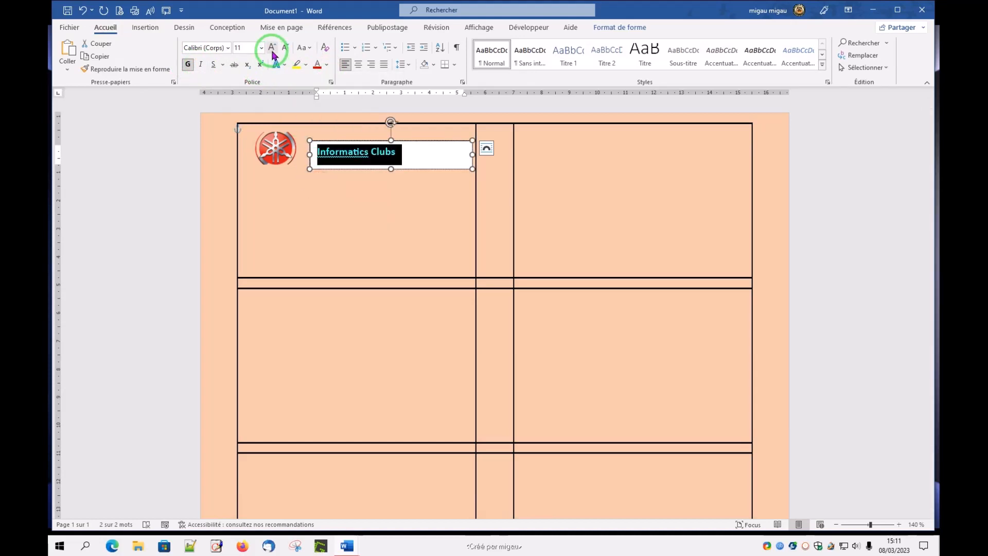
pyautogui.click(272, 48)
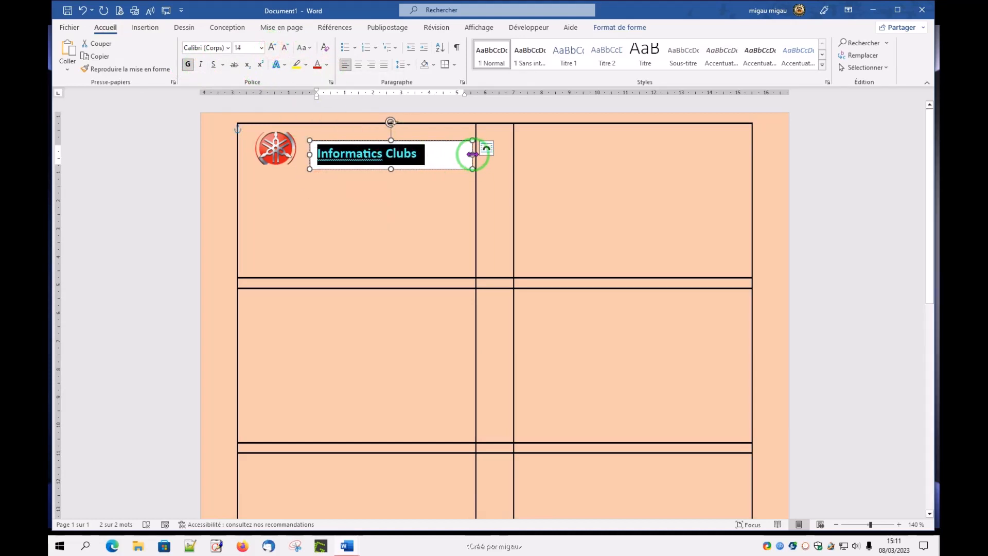
# Step: Shrink the text box to fit closely around "Informatics Clubs" and move it slightly to the right, away from the logo
pyautogui.moveTo(473, 155); pyautogui.dragTo(426, 154)
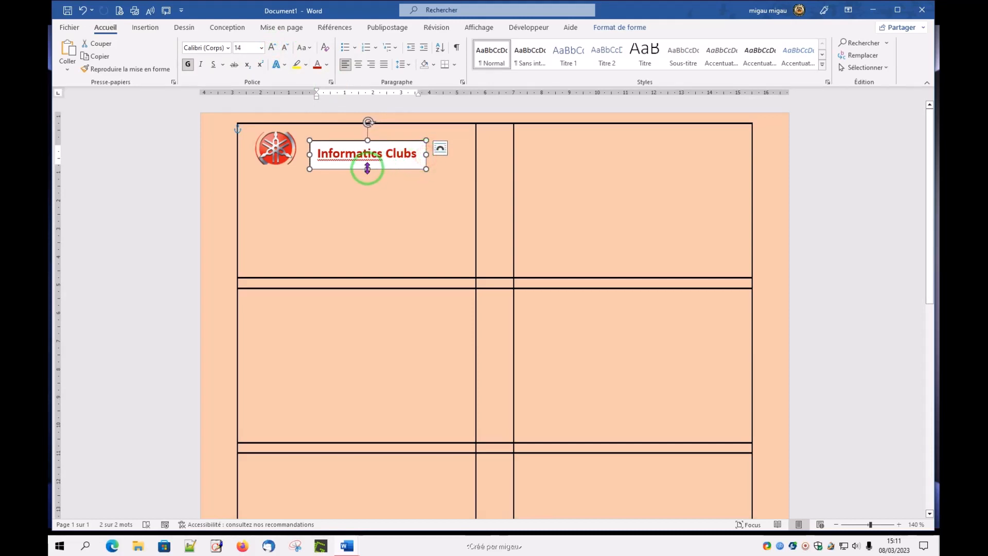
pyautogui.moveTo(368, 168); pyautogui.dragTo(369, 164)
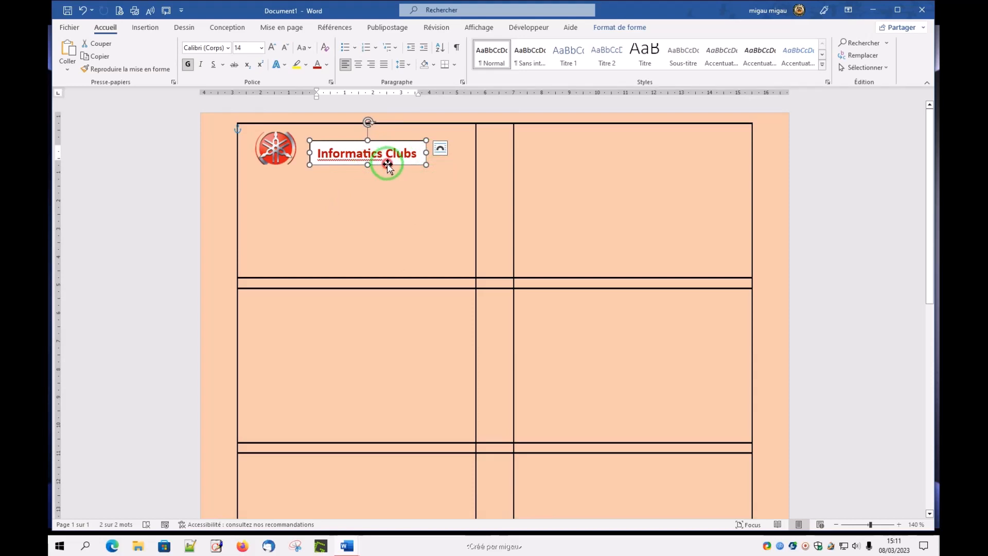
pyautogui.moveTo(388, 164); pyautogui.dragTo(414, 163)
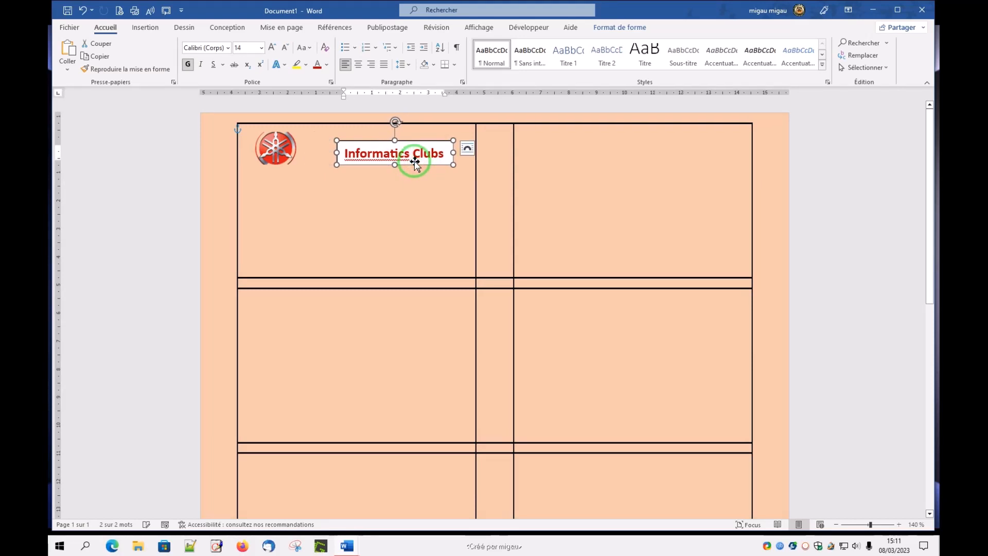